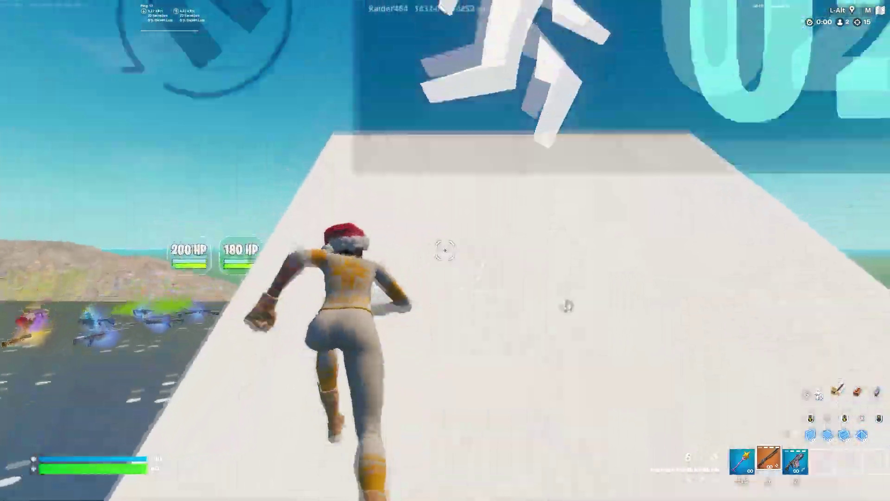
Build ramps and walls around the player, then switch to the Thunder Burst SMG
{"action": "left_click", "coordinate": [445, 250]}
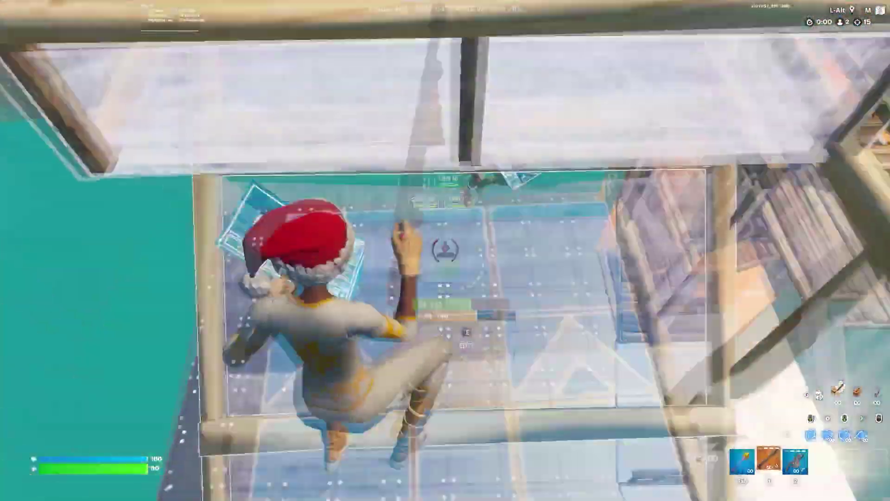
{"action": "key", "text": "2"}
{"action": "left_click", "coordinate": [445, 251]}
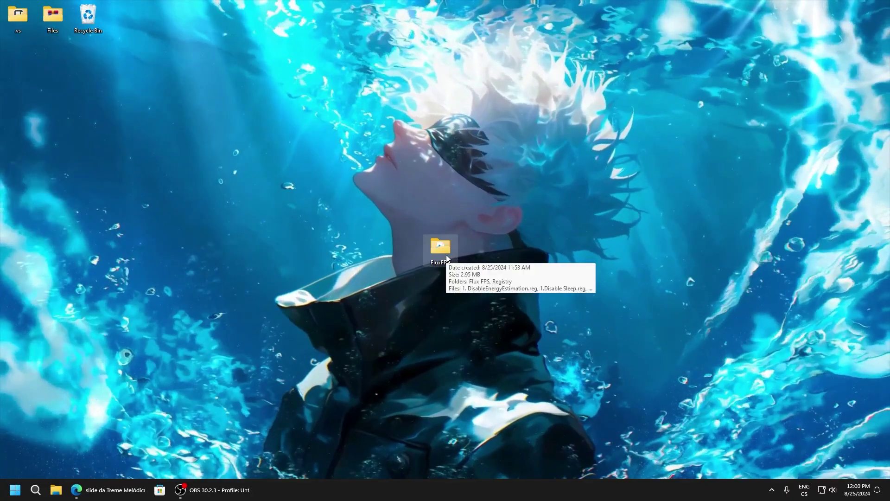
Open the FluxFPS folder from the desktop and maximize its window
{"action": "double_click", "coordinate": [442, 246]}
{"action": "left_click_drag", "start_coordinate": [437, 14], "coordinate": [421, 35]}
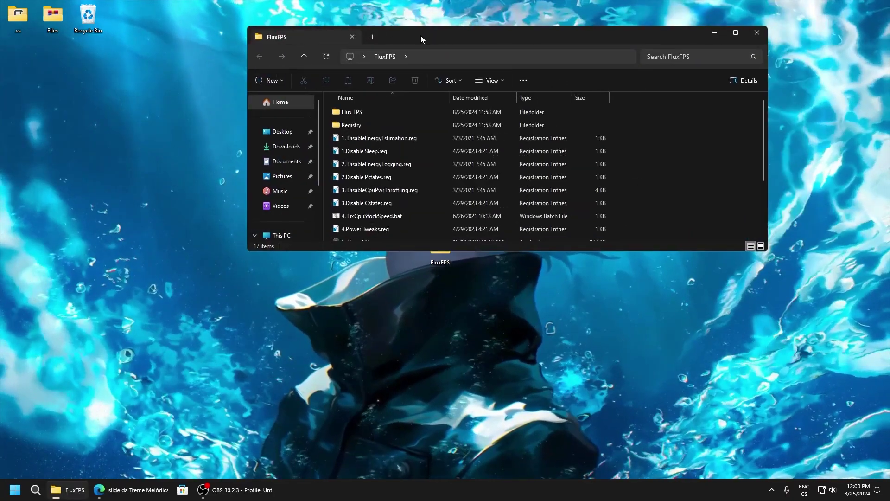
{"action": "key", "text": "super+Up"}
{"action": "left_click_drag", "start_coordinate": [203, 344], "coordinate": [116, 278]}
Confirm the Registry subfolder is empty, delete it, and peek into Flux FPS
{"action": "double_click", "coordinate": [105, 96]}
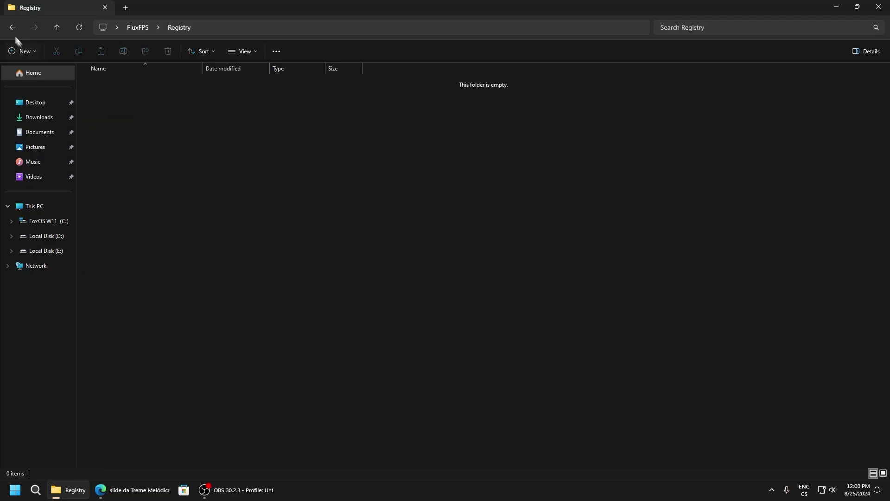
{"action": "left_click", "coordinate": [12, 27]}
{"action": "key", "text": "Delete"}
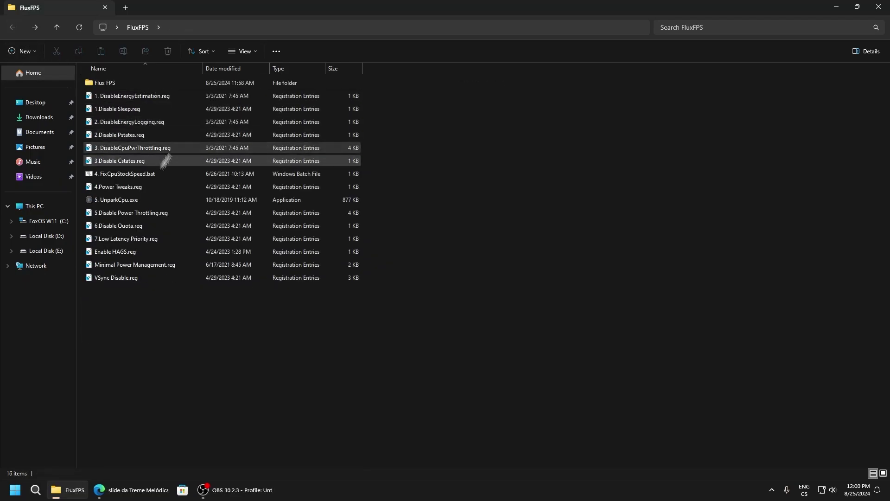
{"action": "double_click", "coordinate": [107, 83]}
Merge DisableEnergyEstimation.reg and Disable Sleep.reg into the registry, confirming each prompt
{"action": "left_click", "coordinate": [12, 27]}
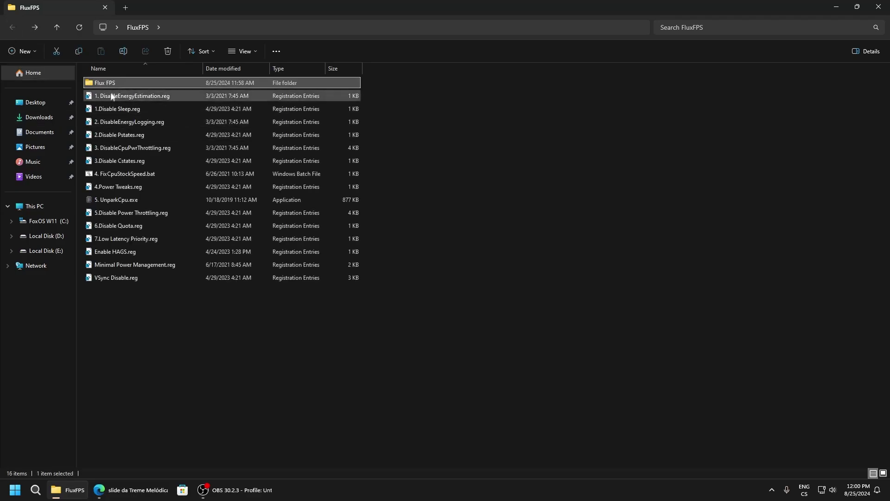
{"action": "double_click", "coordinate": [123, 96]}
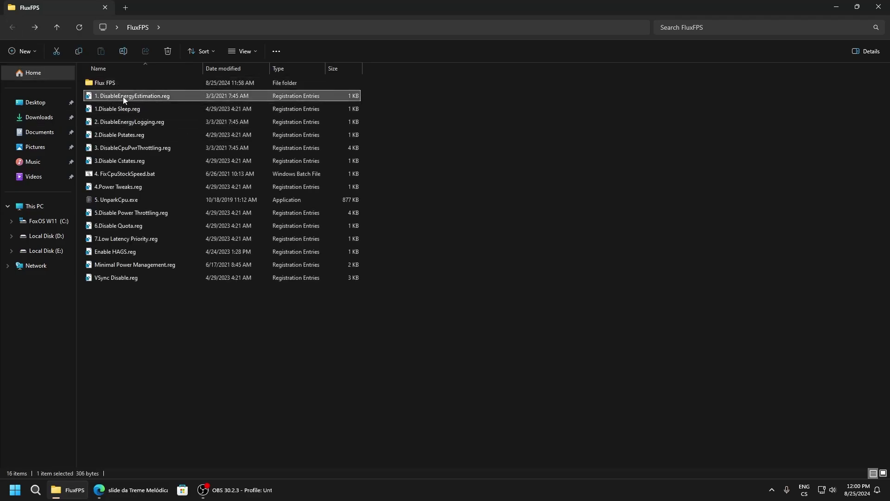
{"action": "left_click", "coordinate": [514, 254]}
{"action": "left_click", "coordinate": [550, 245]}
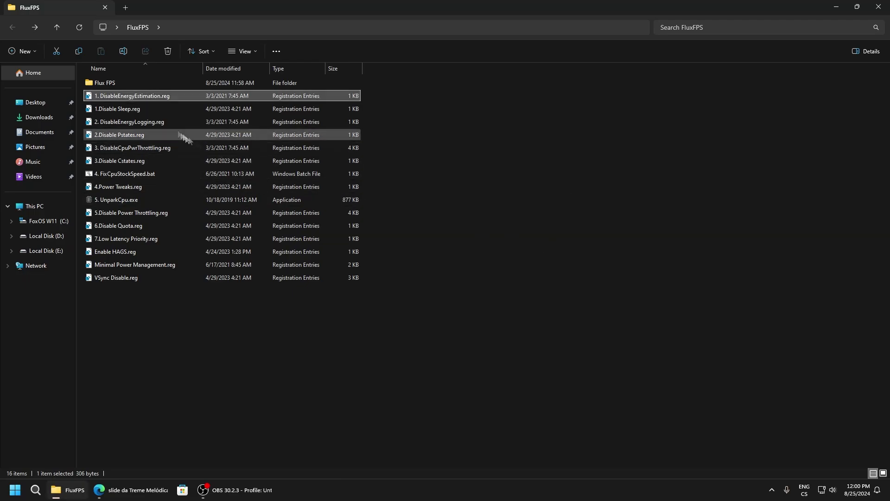
{"action": "double_click", "coordinate": [115, 110]}
{"action": "left_click", "coordinate": [514, 254]}
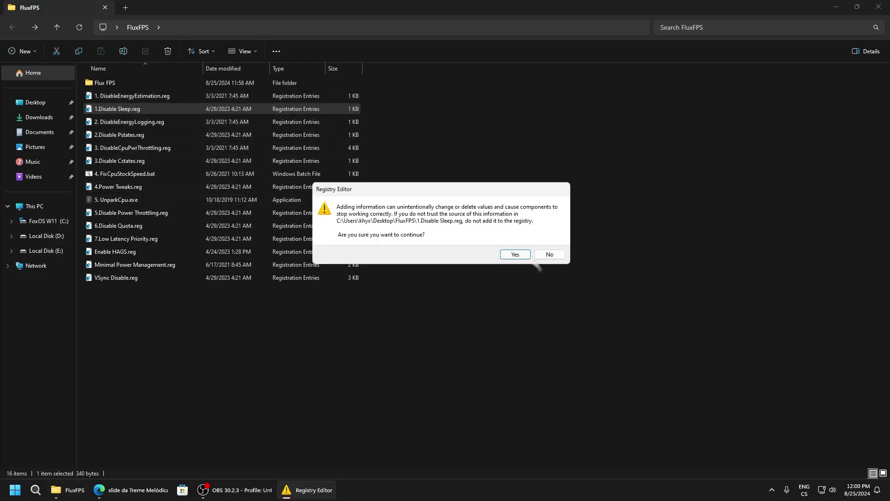
{"action": "left_click", "coordinate": [550, 244]}
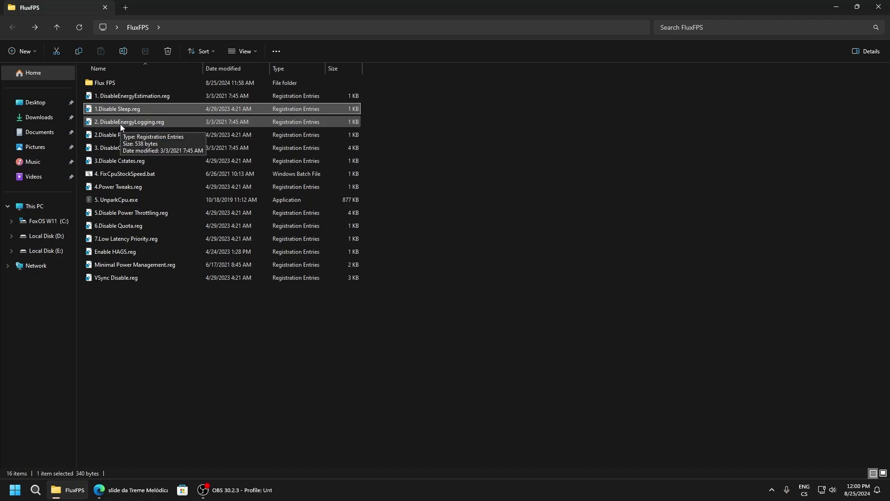
Merge DisableEnergyLogging.reg and 2.Disable Pstates.reg into the registry
{"action": "double_click", "coordinate": [121, 122]}
{"action": "left_click", "coordinate": [513, 254]}
{"action": "left_click", "coordinate": [550, 244]}
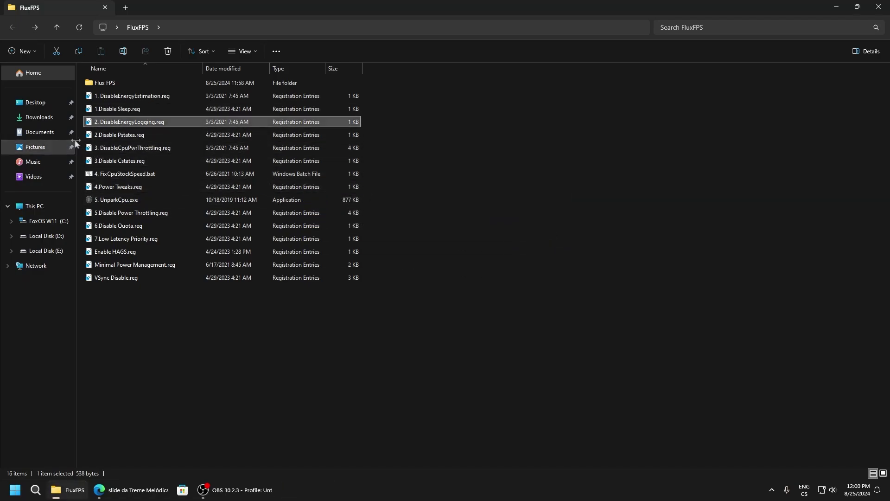
{"action": "double_click", "coordinate": [97, 136]}
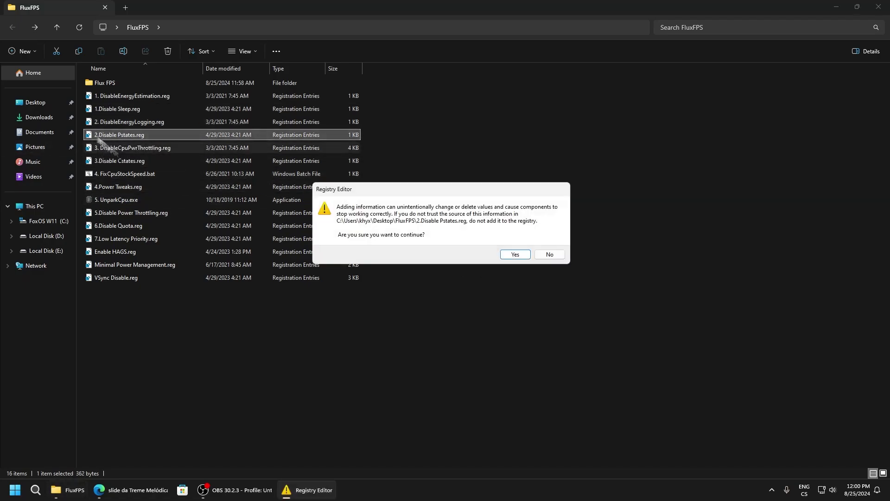
{"action": "left_click", "coordinate": [515, 255]}
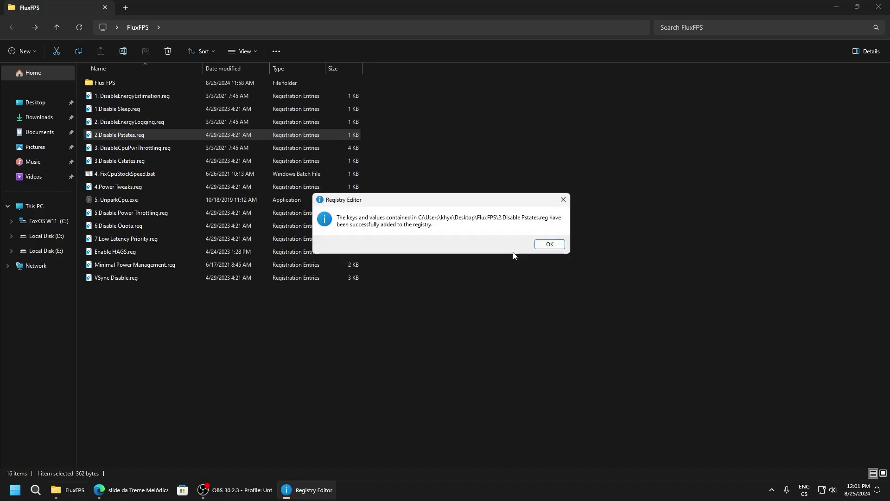
Merge 3. DisableCpuPwrThrottling.reg and 3.Disable Cstates.reg, accepting each Registry Editor prompt
{"action": "left_click", "coordinate": [562, 243]}
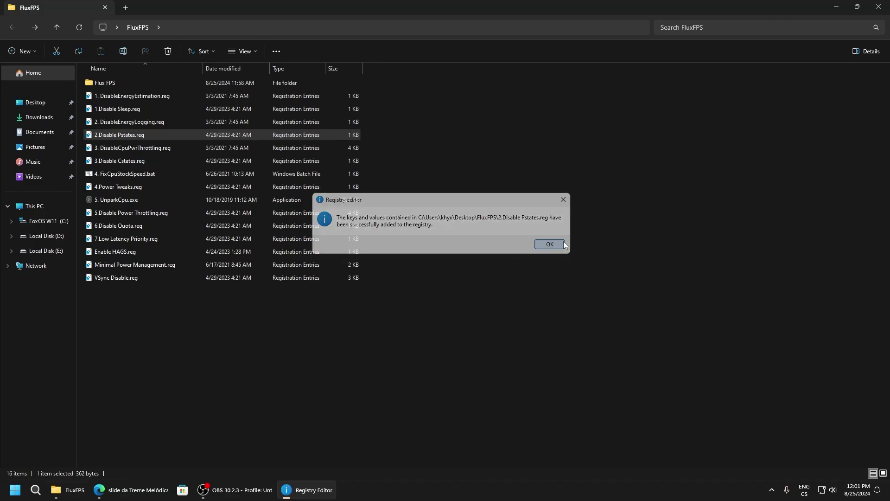
{"action": "double_click", "coordinate": [119, 147]}
{"action": "left_click", "coordinate": [515, 255]}
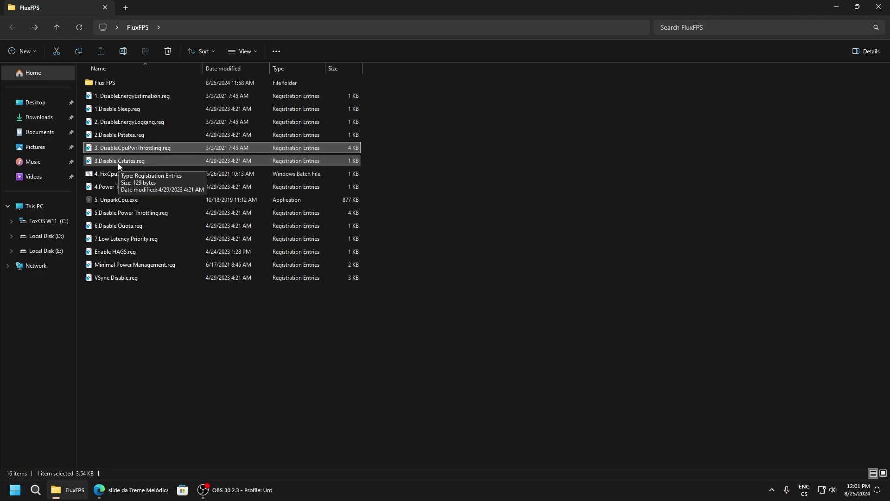
{"action": "double_click", "coordinate": [118, 163]}
{"action": "left_click", "coordinate": [514, 254]}
{"action": "left_click", "coordinate": [546, 243]}
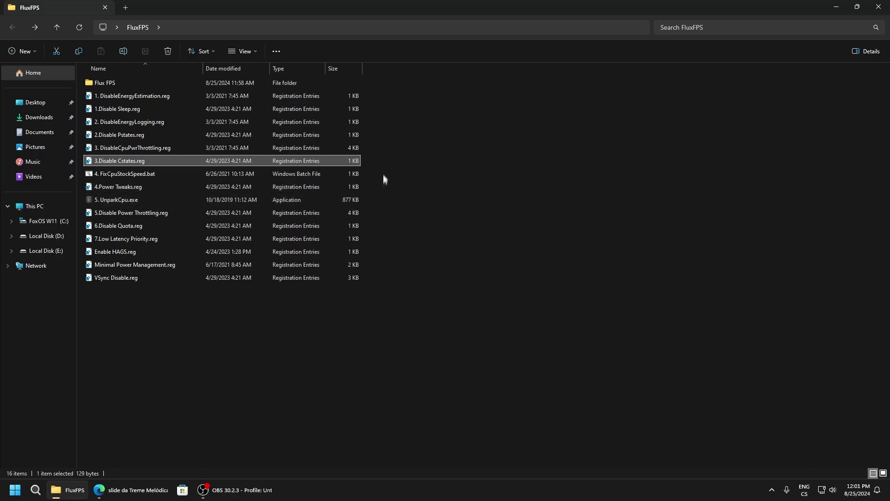
{"action": "mouse_move", "coordinate": [380, 166]}
{"action": "left_mouse_down"}
{"action": "mouse_move", "coordinate": [85, 104]}
{"action": "mouse_move", "coordinate": [370, 153]}
{"action": "left_mouse_up"}
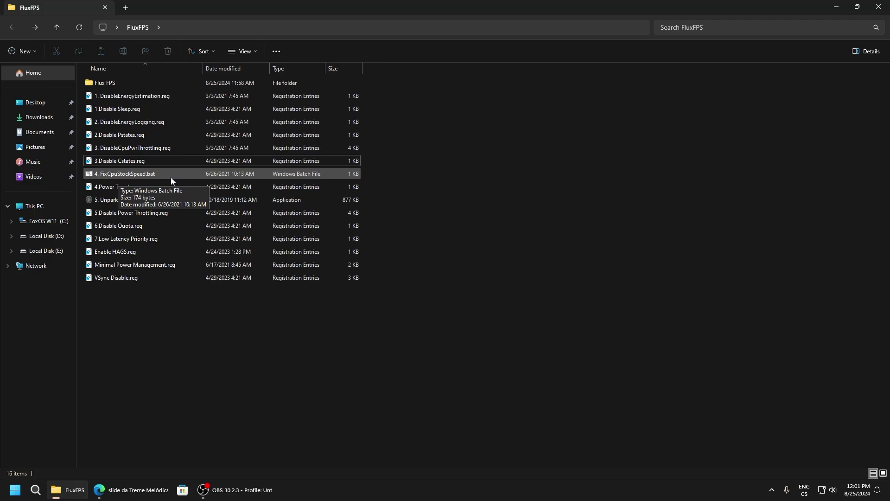
Run 4. FixCpuStockSpeed.bat as administrator and merge 4.Power Tweaks.reg into the registry
{"action": "right_click", "coordinate": [153, 173]}
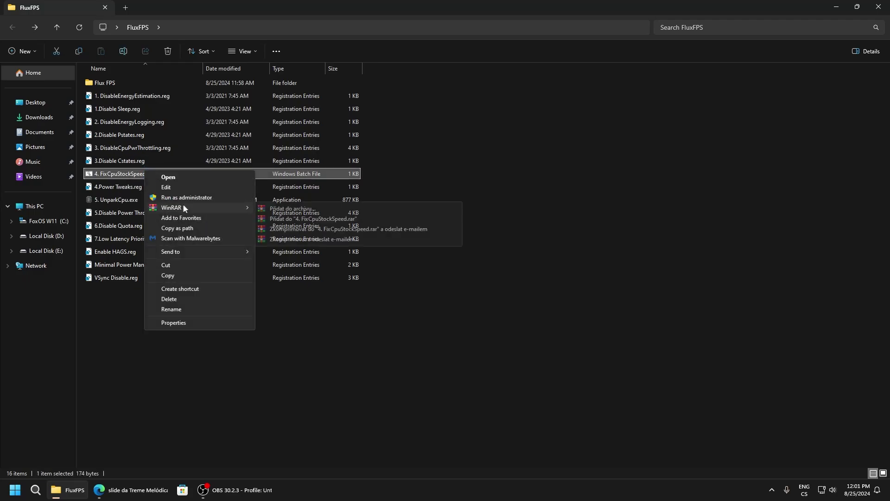
{"action": "left_click", "coordinate": [183, 203]}
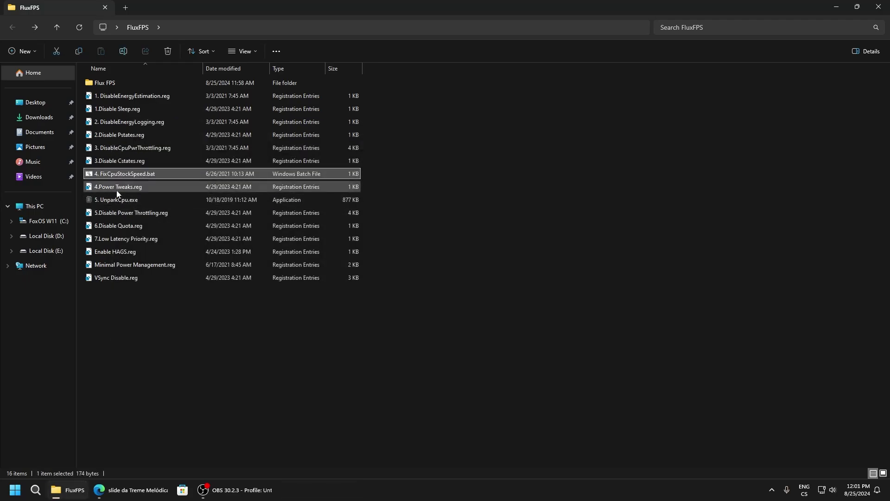
{"action": "double_click", "coordinate": [117, 187]}
{"action": "left_click", "coordinate": [517, 257]}
{"action": "left_click", "coordinate": [550, 246]}
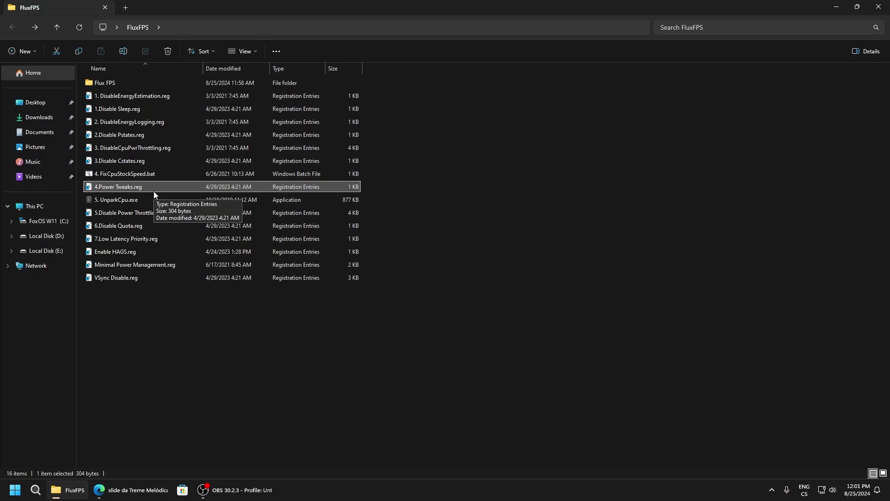
Set the core parking index to 100%, unpark all 8 cores, and close CPU Unpark
{"action": "double_click", "coordinate": [106, 204]}
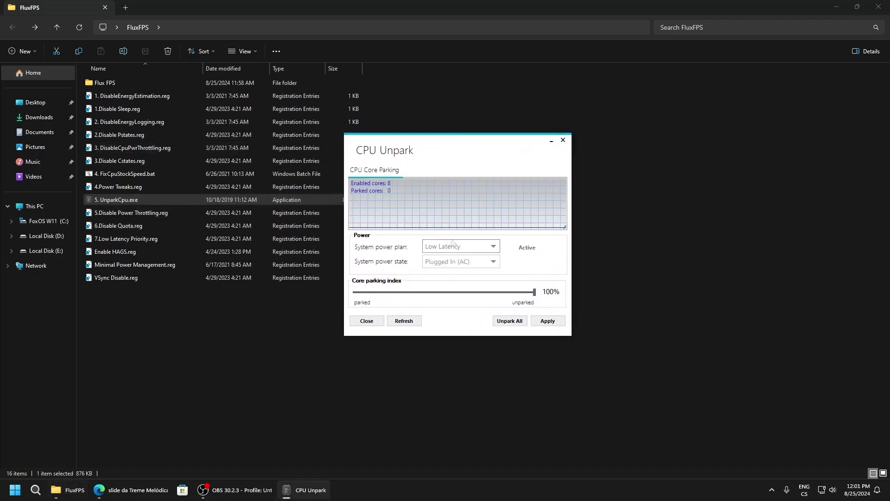
{"action": "left_click", "coordinate": [548, 321]}
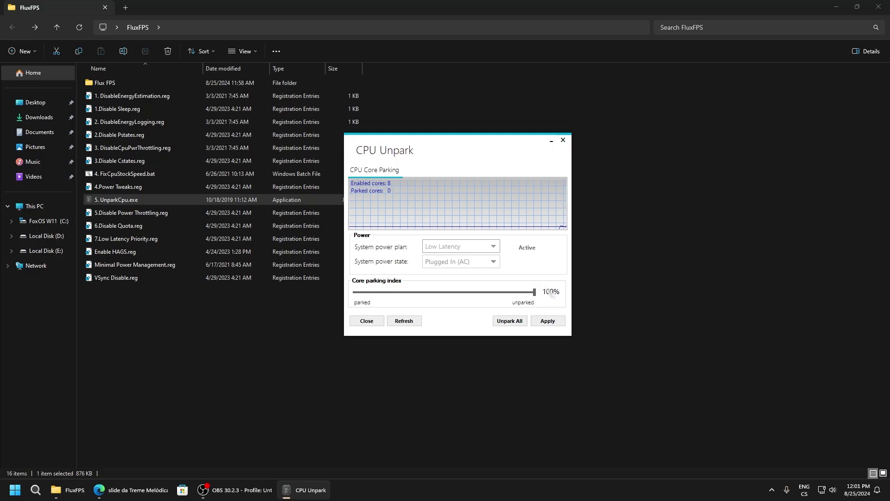
{"action": "left_click_drag", "start_coordinate": [535, 292], "coordinate": [535, 291]}
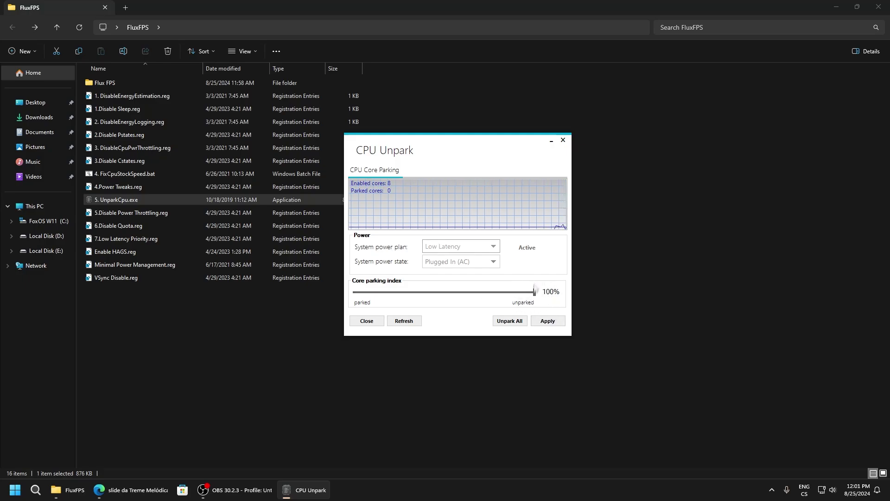
{"action": "left_click", "coordinate": [547, 320]}
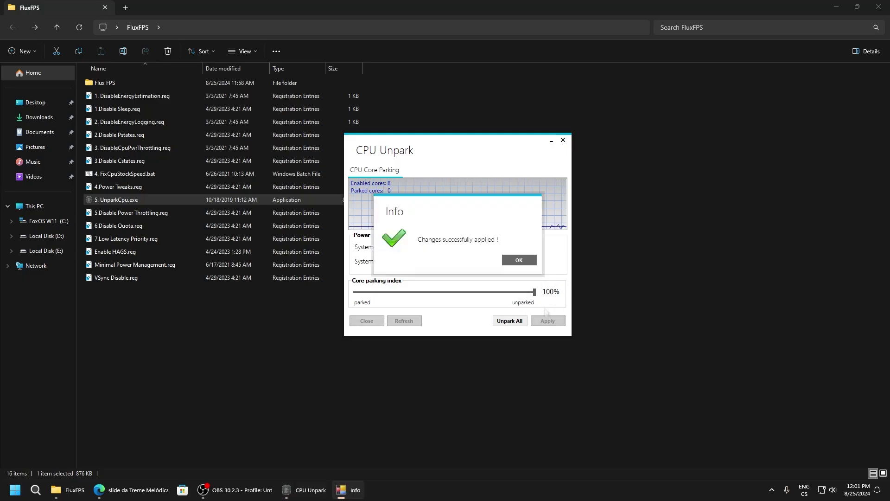
{"action": "left_click", "coordinate": [533, 261]}
{"action": "left_click", "coordinate": [508, 321]}
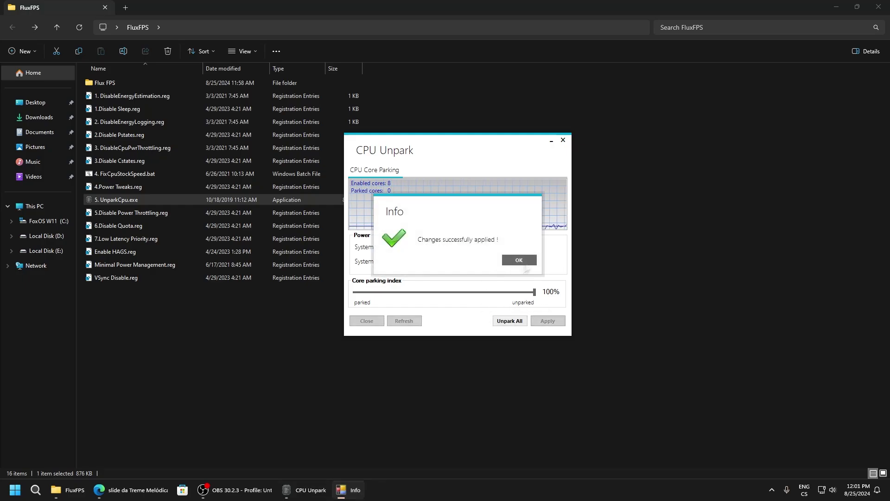
{"action": "left_click", "coordinate": [528, 263]}
{"action": "left_click", "coordinate": [563, 139]}
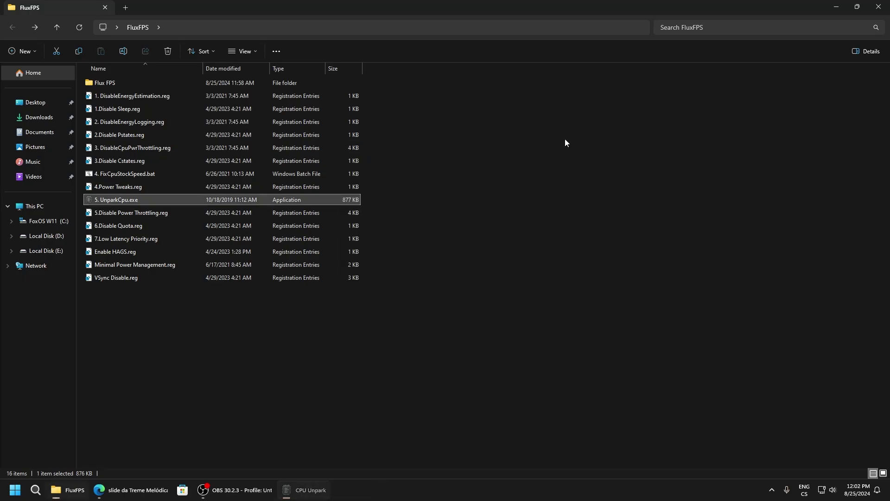
Merge 5.Disable Power Throttling.reg and 6.Disable Quota.reg into the registry
{"action": "double_click", "coordinate": [113, 215]}
{"action": "left_click", "coordinate": [548, 256]}
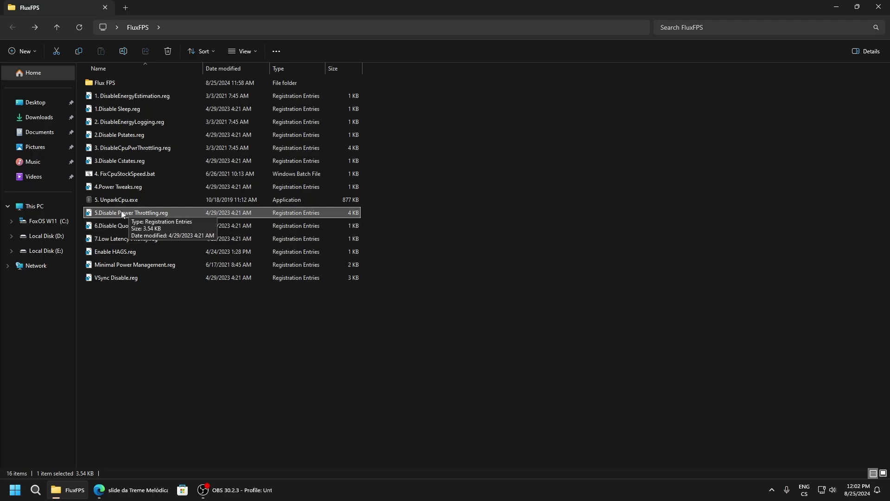
{"action": "double_click", "coordinate": [125, 225]}
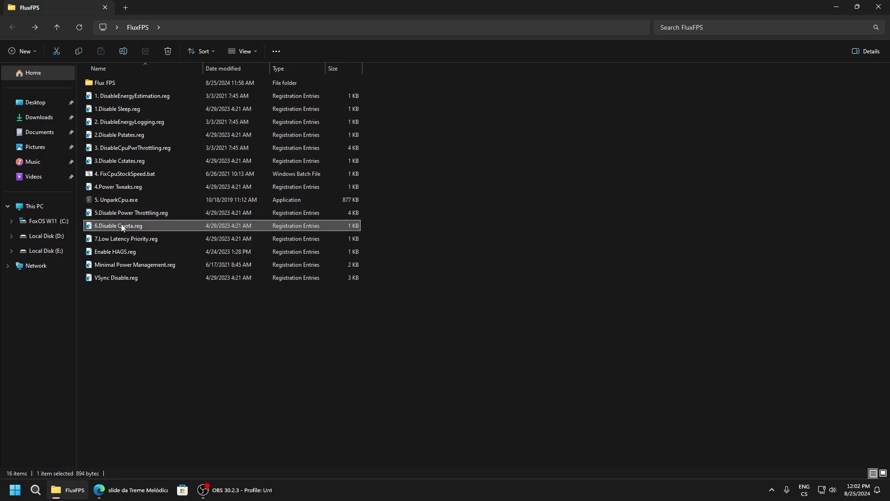
{"action": "left_click", "coordinate": [515, 254]}
{"action": "left_click", "coordinate": [548, 242]}
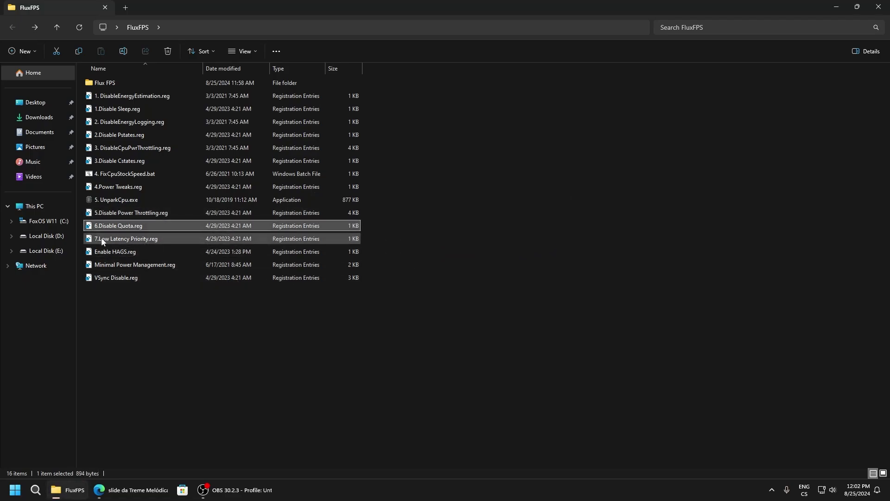
Merge 7.Low Latency Priority.reg and Enable HAGS.reg into the registry
{"action": "double_click", "coordinate": [113, 240]}
{"action": "left_click", "coordinate": [513, 253]}
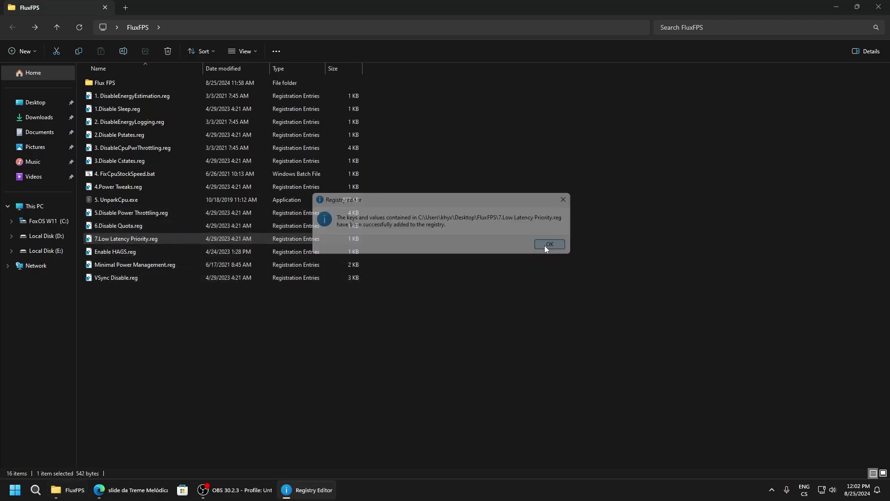
{"action": "left_click", "coordinate": [544, 245]}
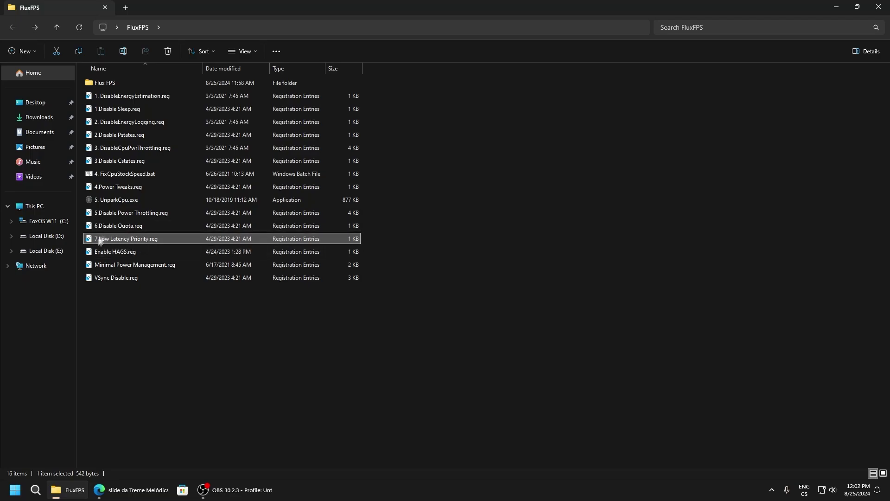
{"action": "double_click", "coordinate": [114, 252]}
{"action": "left_click", "coordinate": [513, 253]}
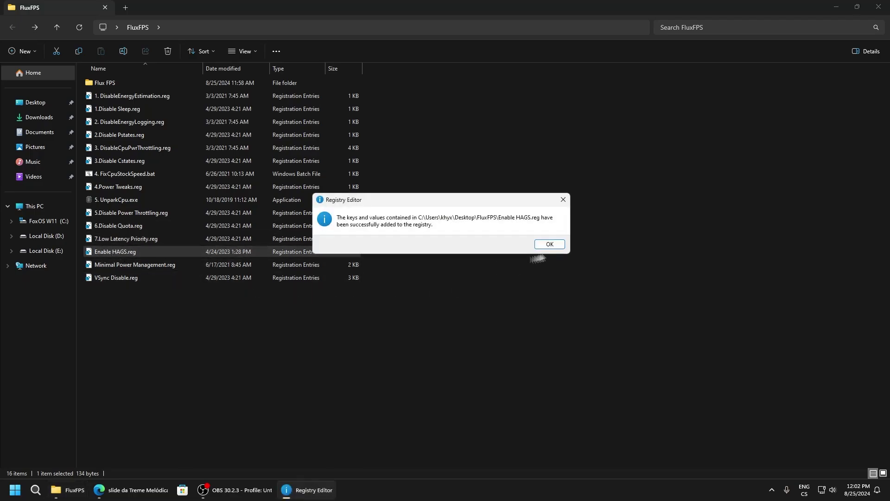
{"action": "left_click", "coordinate": [547, 243]}
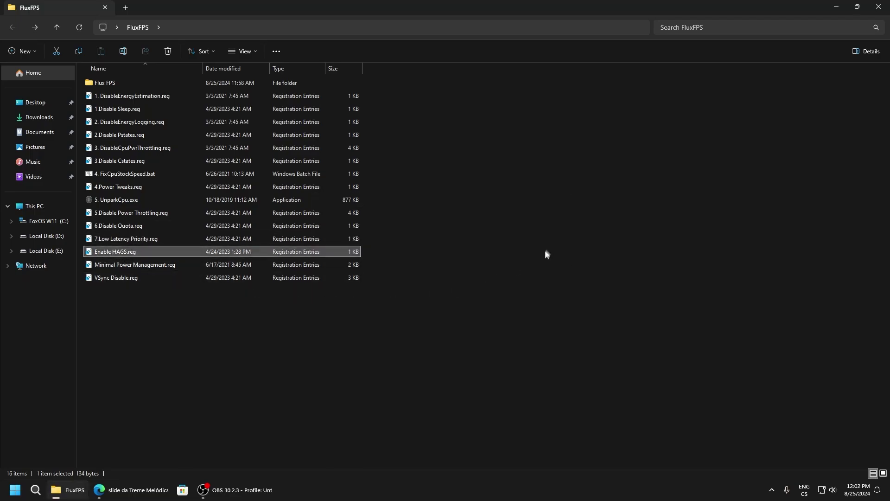
Review the entries of Minimal Power Management.reg in Notepad, then close it
{"action": "right_click", "coordinate": [147, 272]}
{"action": "left_click", "coordinate": [170, 294]}
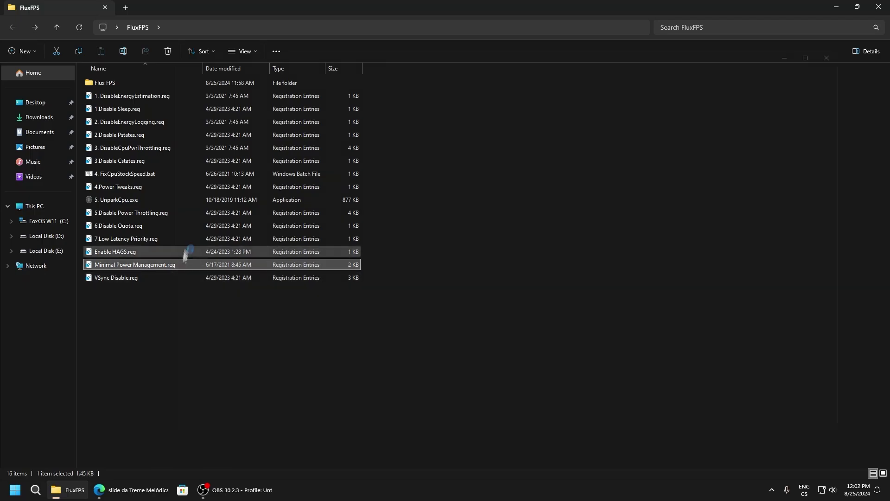
{"action": "left_click_drag", "start_coordinate": [312, 203], "coordinate": [179, 113]}
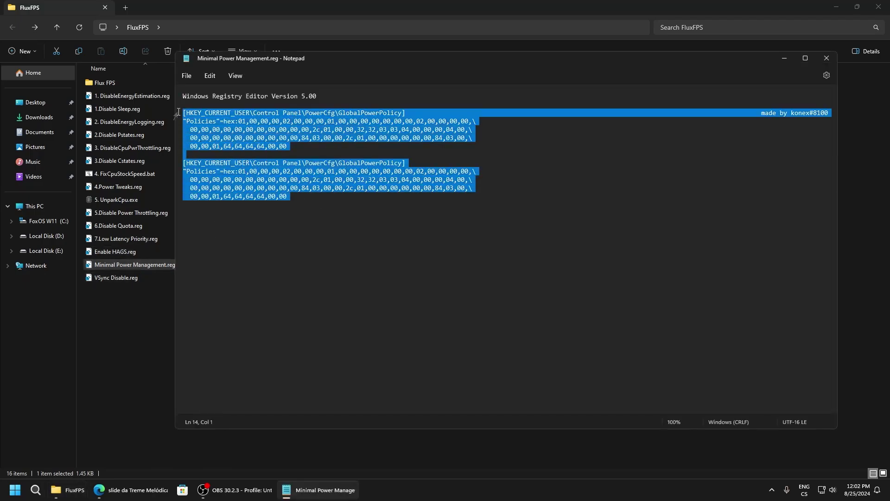
{"action": "left_click", "coordinate": [321, 181]}
{"action": "left_click", "coordinate": [827, 58]}
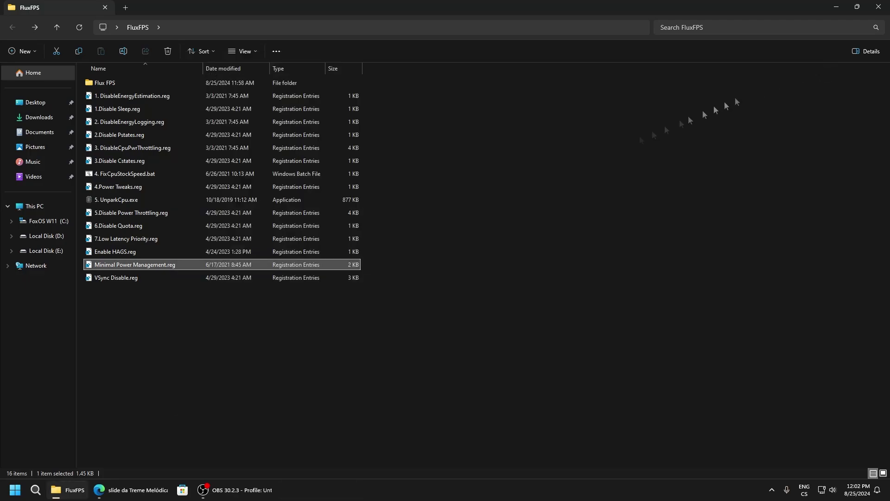
Merge Minimal Power Management.reg and VSync Disable.reg into the registry
{"action": "double_click", "coordinate": [162, 262]}
{"action": "left_click", "coordinate": [513, 258]}
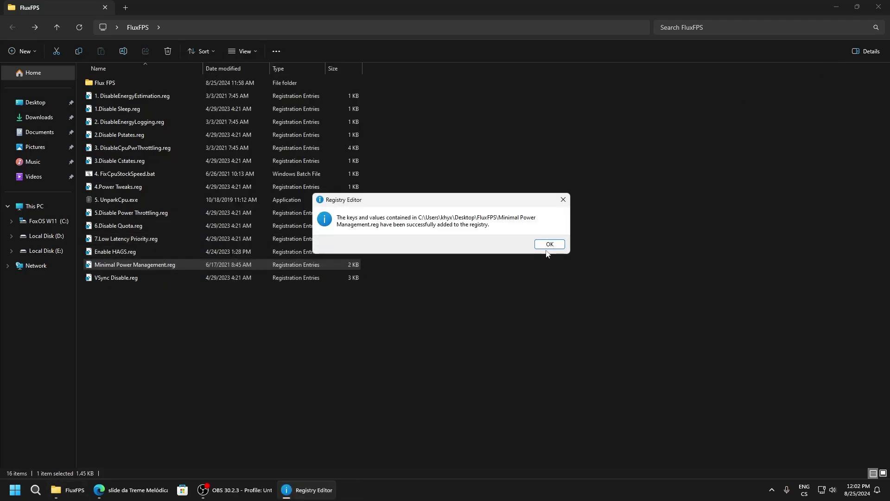
{"action": "left_click", "coordinate": [547, 244]}
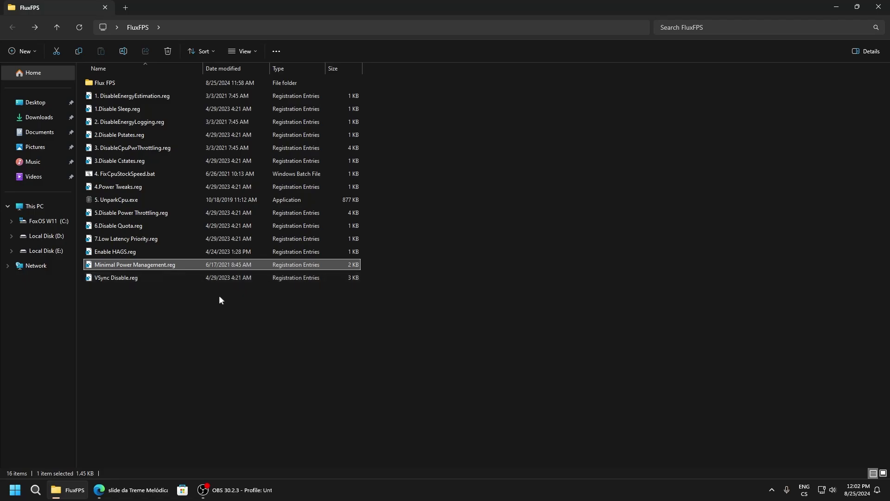
{"action": "double_click", "coordinate": [103, 279]}
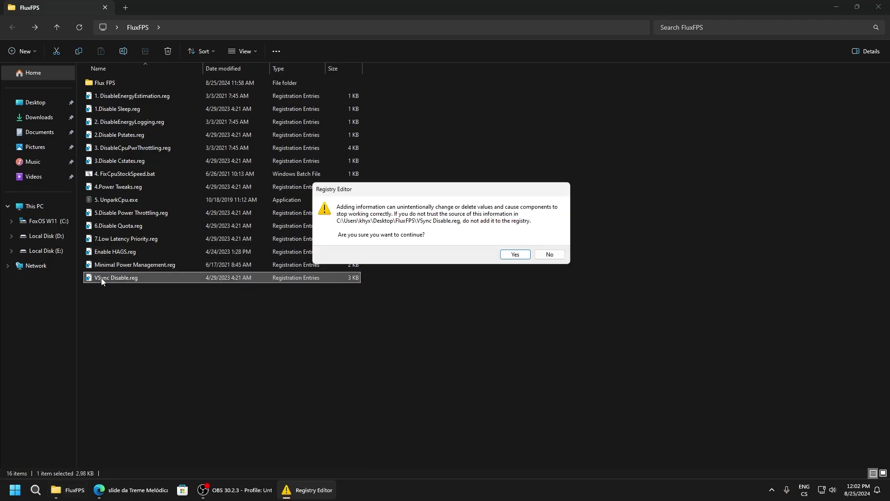
{"action": "left_click", "coordinate": [515, 254]}
{"action": "left_click", "coordinate": [547, 245]}
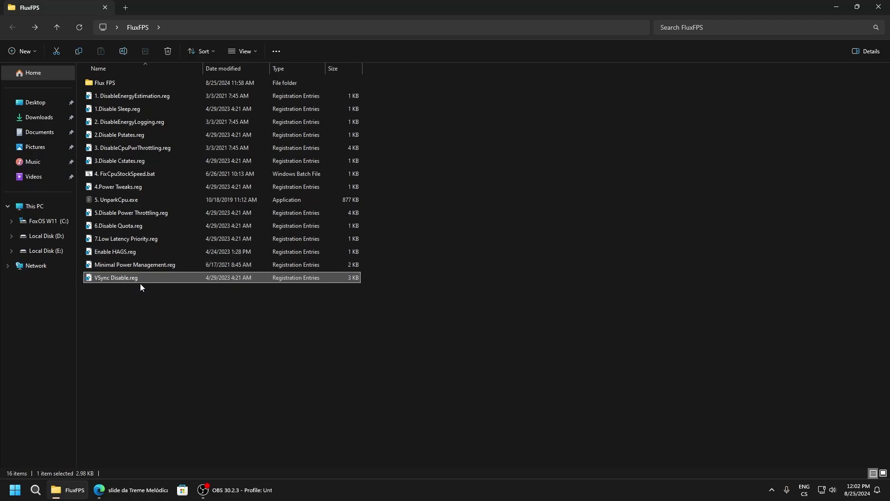
Open the Flux FPS subfolder and run FluxFPS.exe from its context menu
{"action": "double_click", "coordinate": [93, 83]}
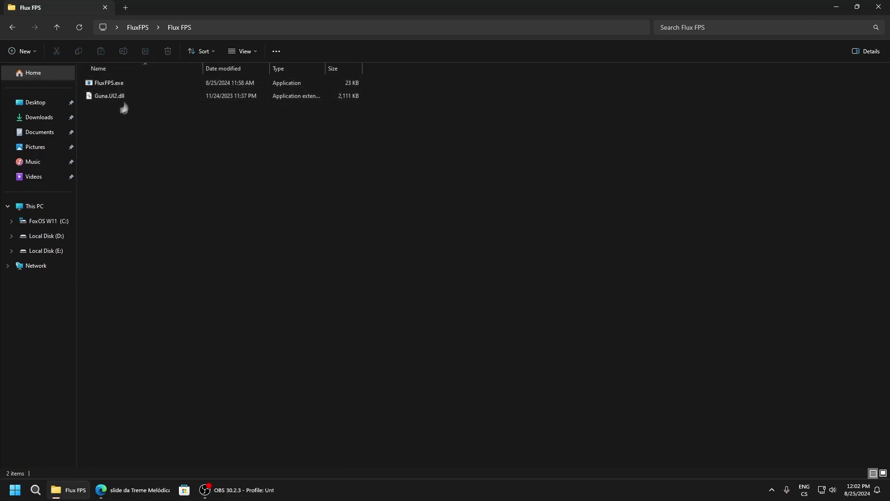
{"action": "left_click", "coordinate": [99, 83]}
{"action": "right_click", "coordinate": [99, 82]}
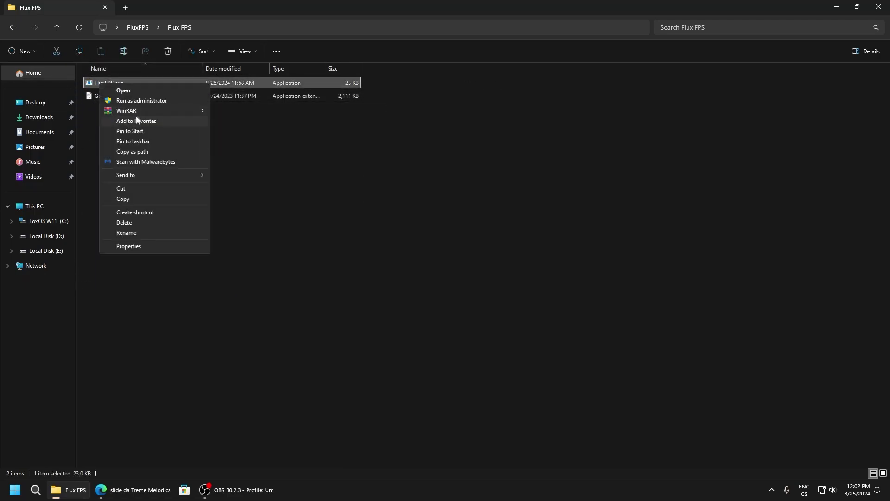
{"action": "left_click", "coordinate": [136, 101]}
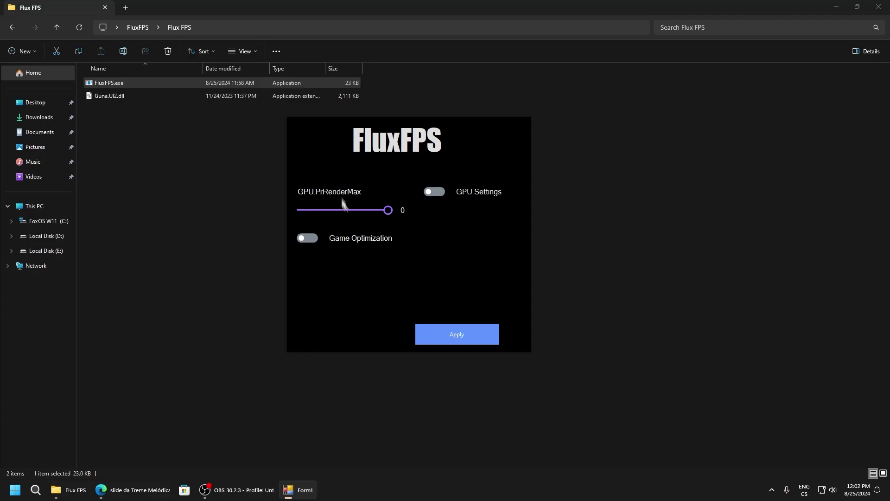
Adjust the GPU.PrRenderMax slider until it settles at the minimum value of 1
{"action": "left_click_drag", "start_coordinate": [390, 212], "coordinate": [360, 211]}
{"action": "scroll", "coordinate": [408, 212], "scroll_direction": "down", "scroll_amount": 5}
{"action": "left_click_drag", "start_coordinate": [306, 211], "coordinate": [398, 204]}
{"action": "left_click_drag", "start_coordinate": [388, 212], "coordinate": [325, 225]}
Switch on Game Optimization, enable Fix ResOutput, LowerResQuality3D and Off AA.Quality, and disable Sg.ShadowRender
{"action": "left_click", "coordinate": [307, 238]}
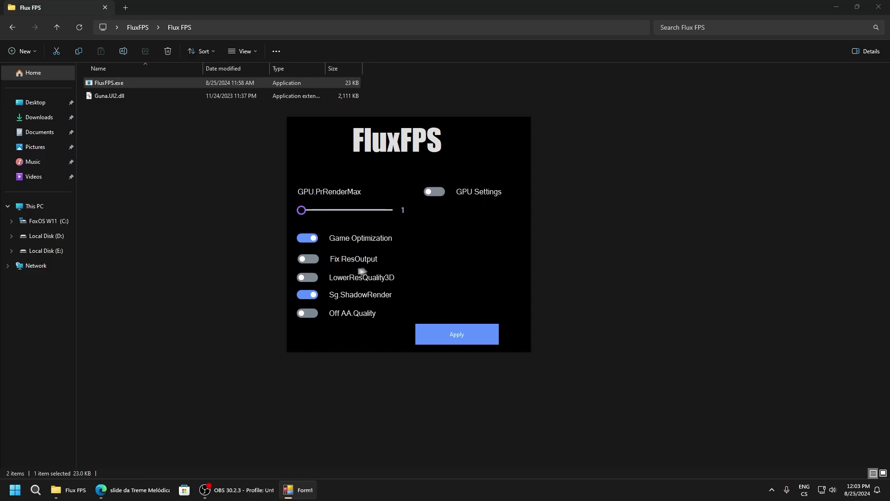
{"action": "left_click", "coordinate": [308, 258]}
{"action": "left_click", "coordinate": [315, 280]}
{"action": "left_click", "coordinate": [310, 296]}
{"action": "left_click", "coordinate": [307, 315]}
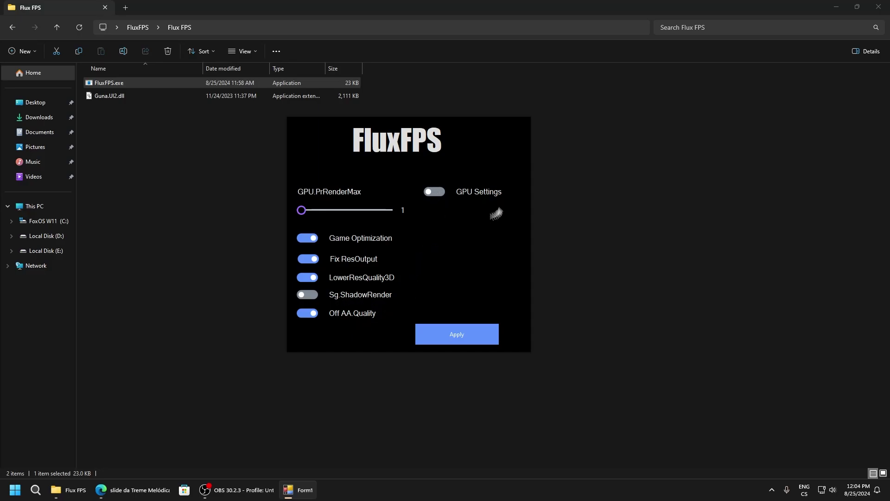
Turn on GPU Settings with Low TxrDetail and Disable Refl.Quality; switch off Fx.Render, FPSCap and GPU.ShCache
{"action": "left_click", "coordinate": [431, 193]}
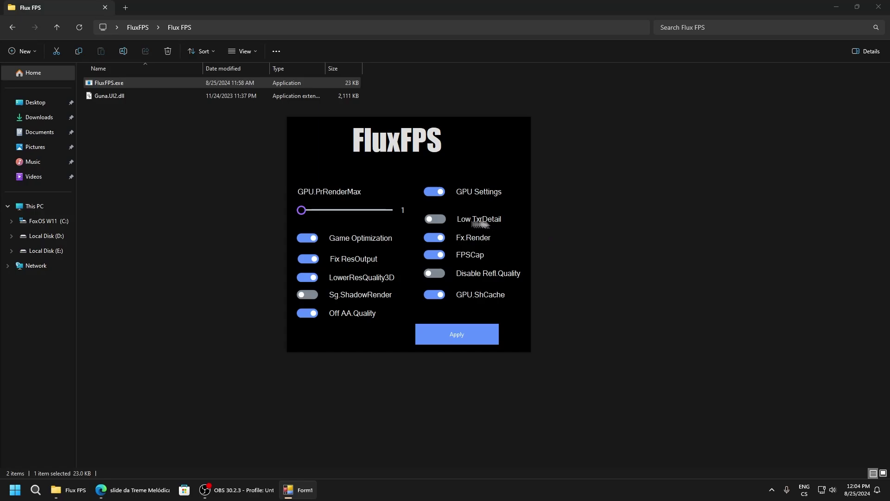
{"action": "left_click", "coordinate": [435, 221]}
{"action": "left_click", "coordinate": [444, 237]}
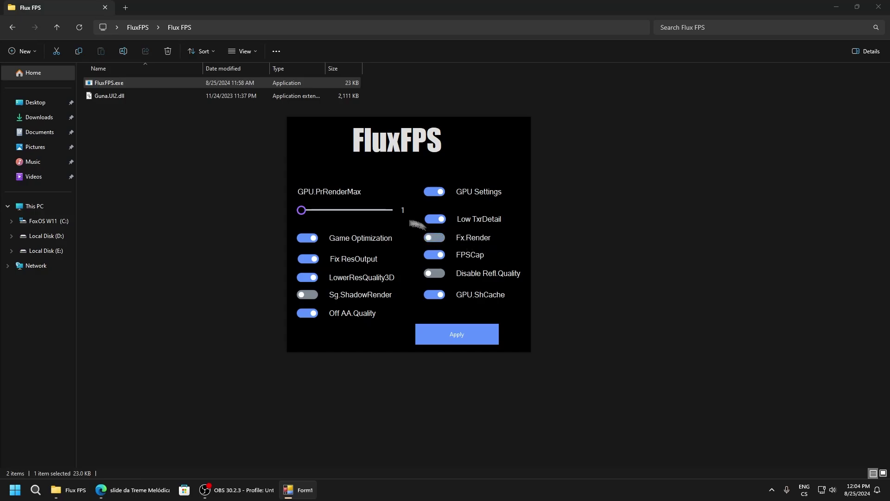
{"action": "left_click", "coordinate": [444, 256]}
{"action": "left_click", "coordinate": [436, 274]}
{"action": "left_click", "coordinate": [429, 298]}
Apply the FluxFPS optimization settings and dismiss the Done confirmation
{"action": "left_click", "coordinate": [456, 342]}
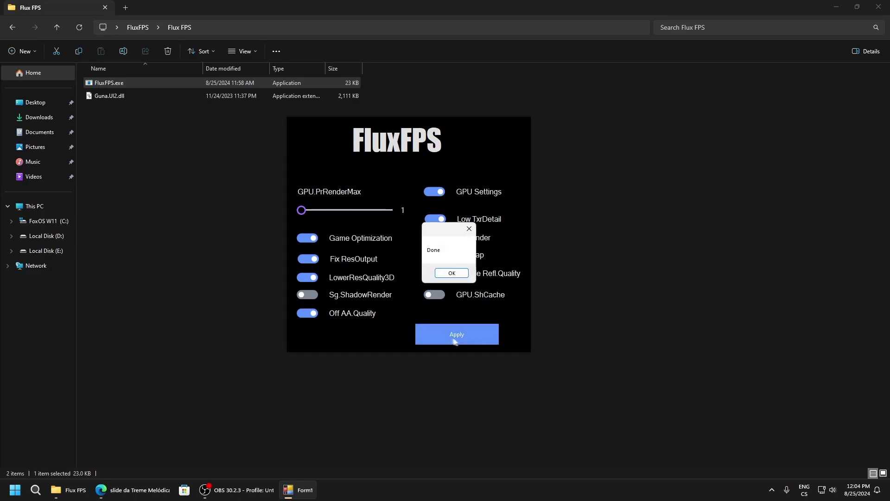
{"action": "left_click", "coordinate": [451, 273]}
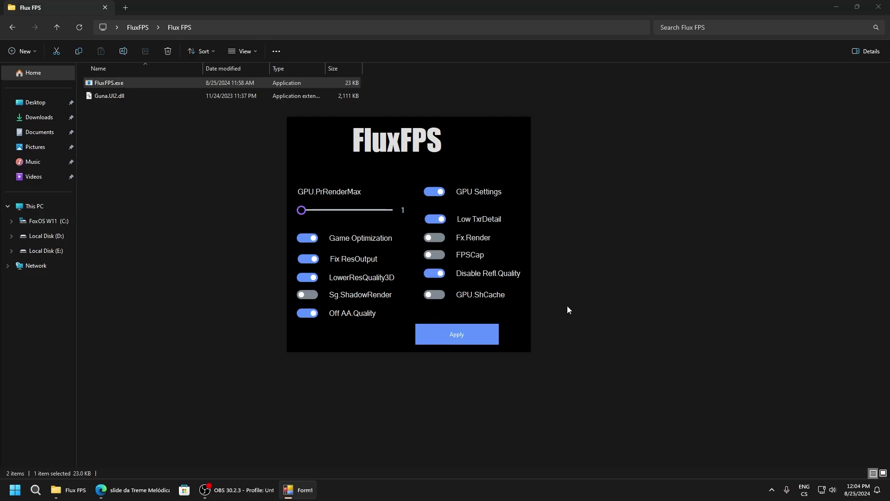